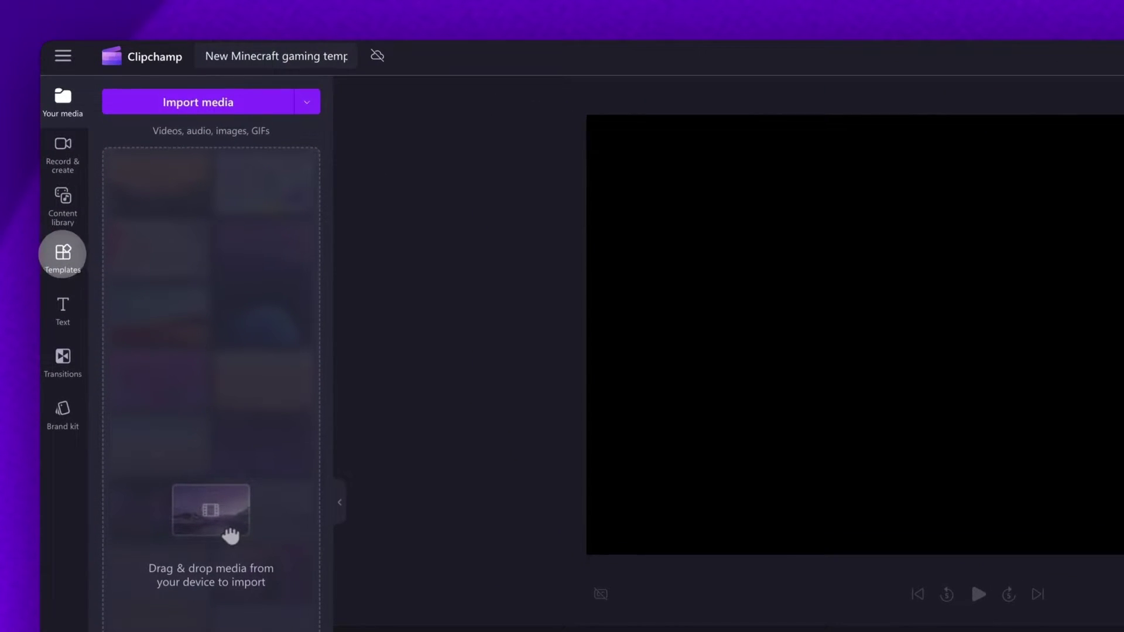
Browse the Gaming > Minecraft templates down to the Purple Minecraft youtube intro.
click(63, 254)
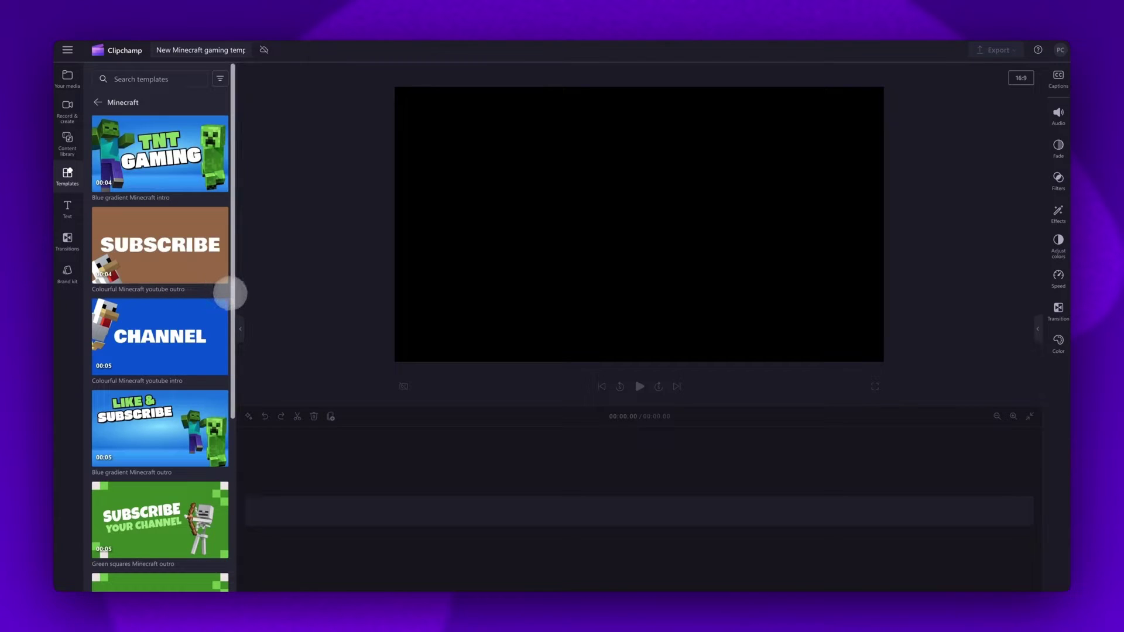
mouse_move(183, 165)
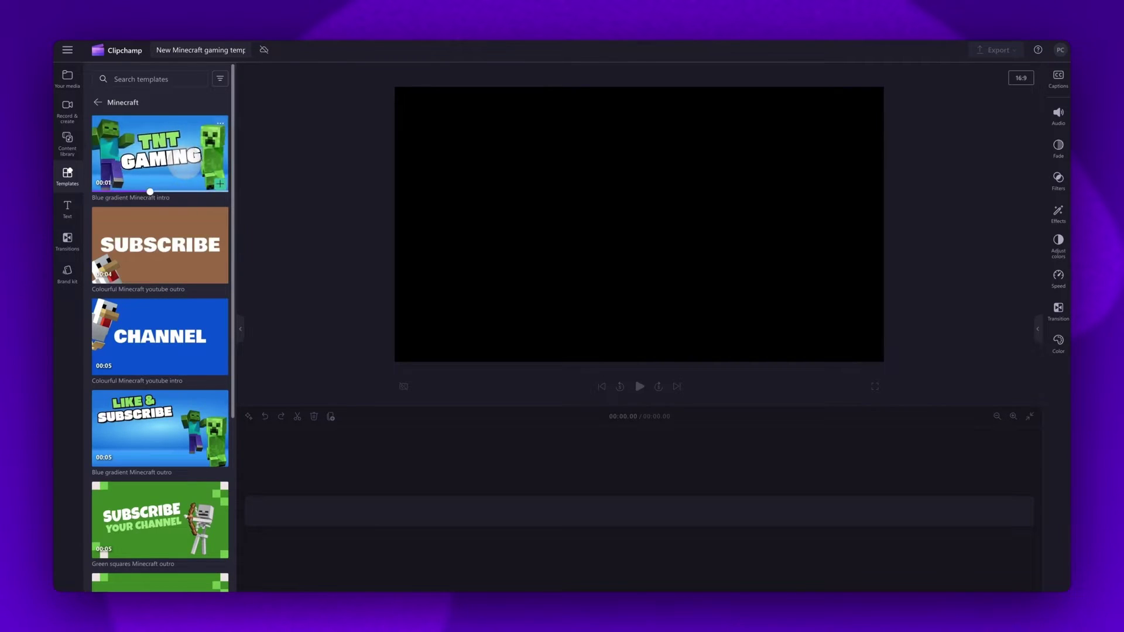
mouse_move(158, 336)
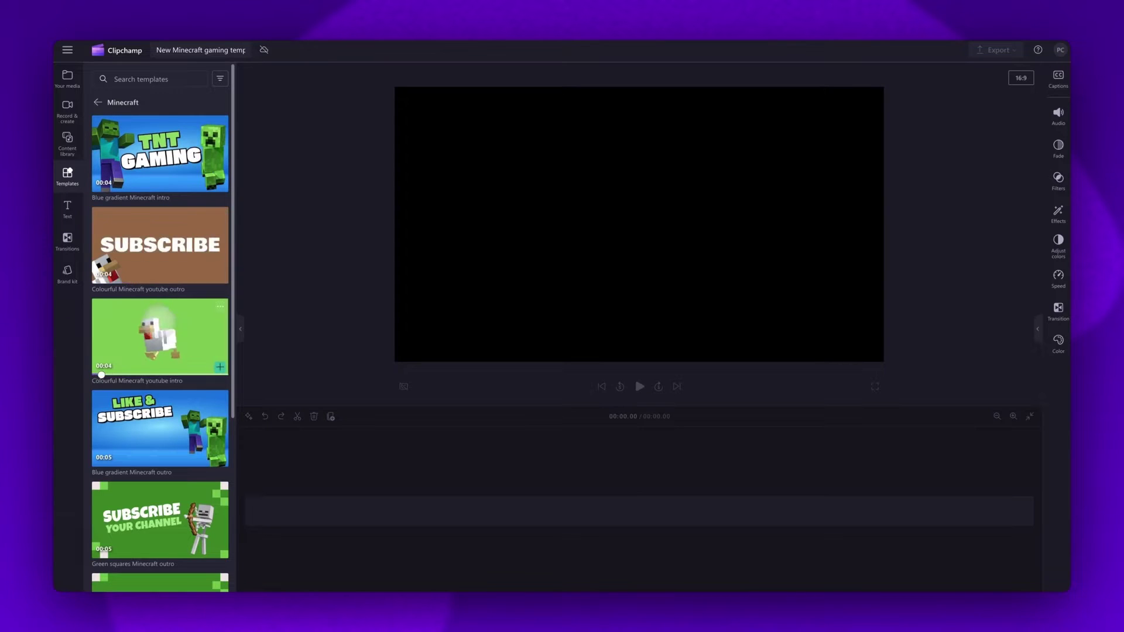
mouse_move(159, 428)
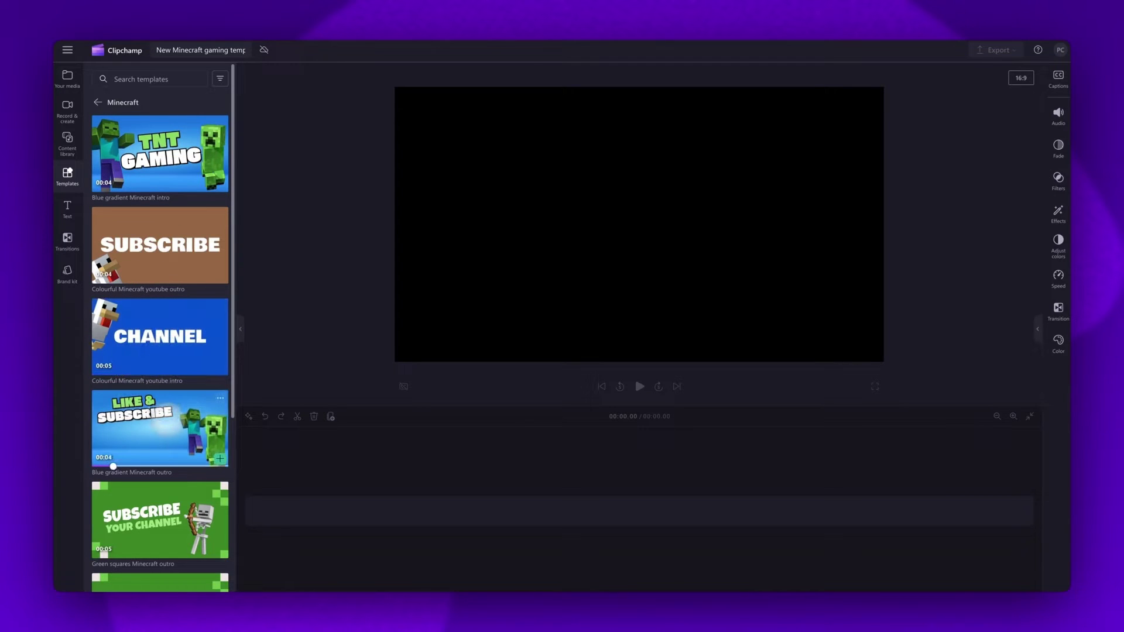
scroll(159, 422, down, 2)
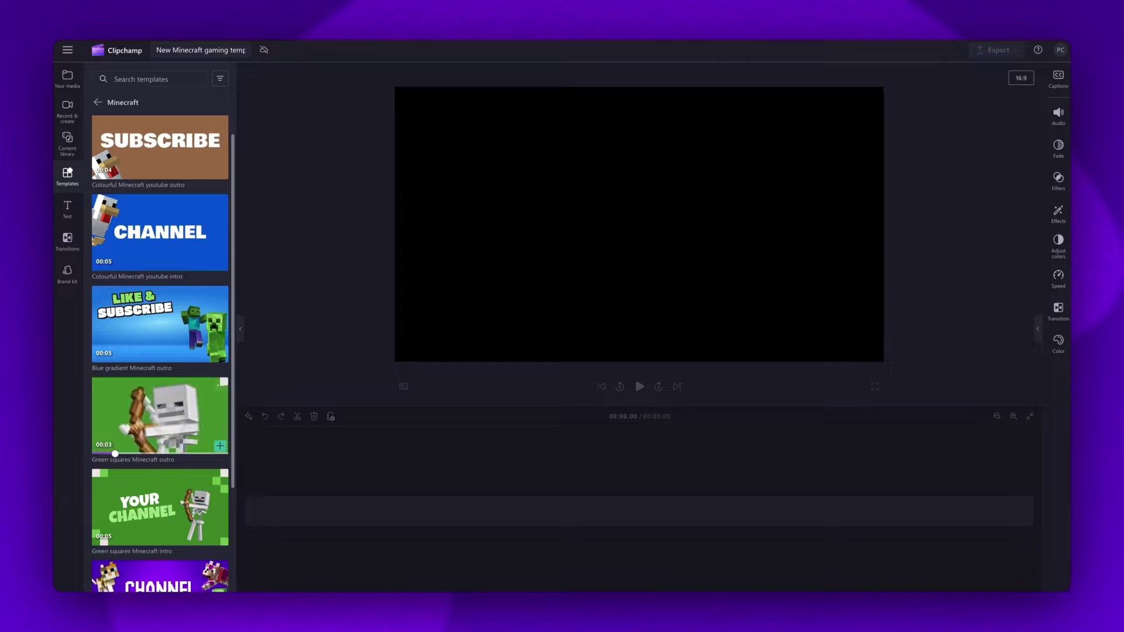
scroll(169, 420, down, 2)
scroll(169, 421, down, 1)
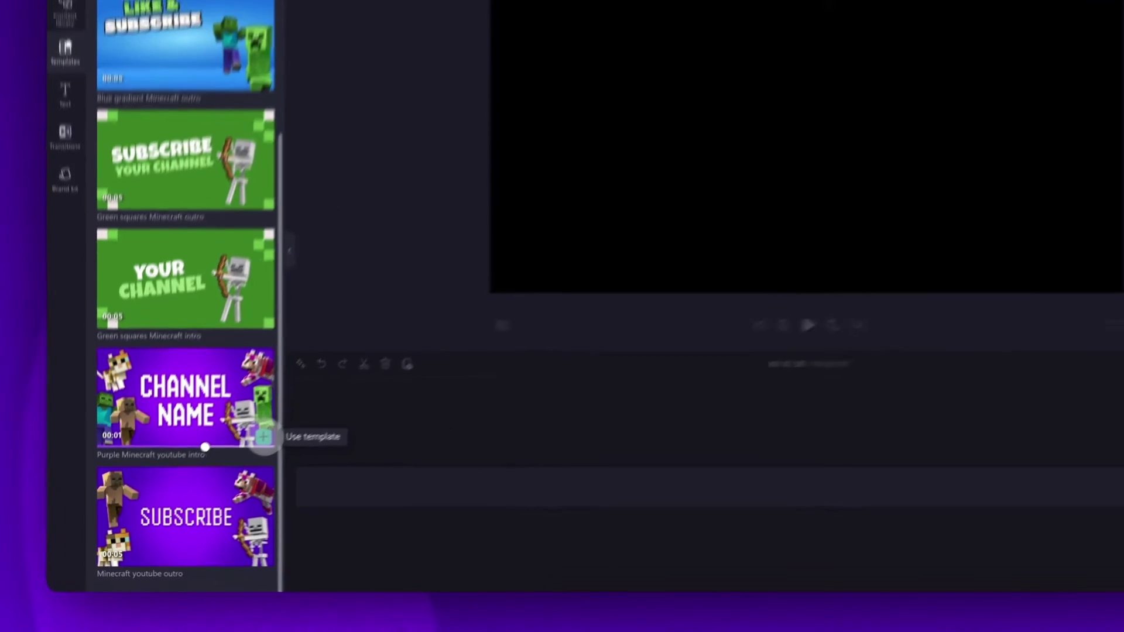
Use the Purple Minecraft youtube intro template and preview it up to the CHANNEL NAME title.
click(263, 436)
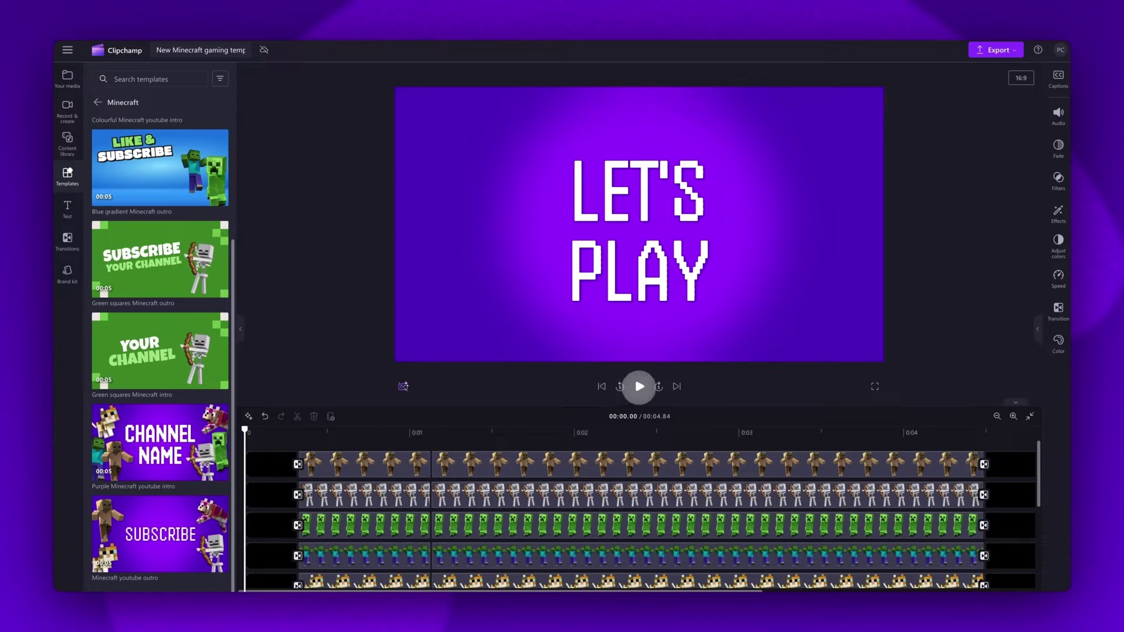
click(639, 386)
click(639, 386)
click(639, 387)
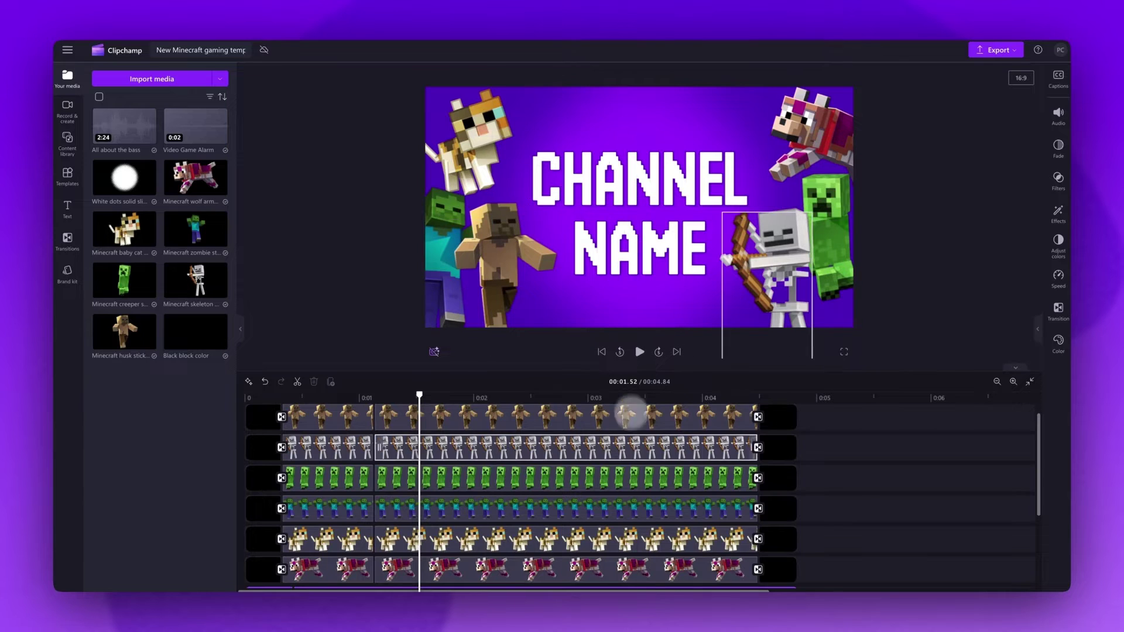
scroll(637, 453, down, 3)
scroll(637, 454, down, 3)
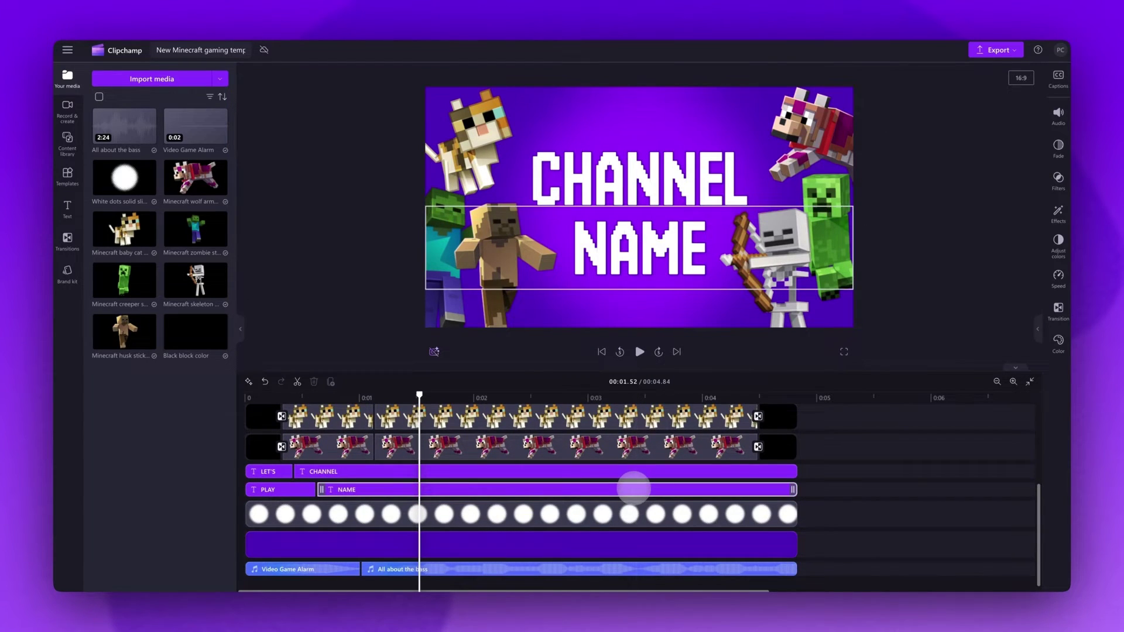
Replace the title text CHANNEL with GAMER and NAME with 101.
click(626, 473)
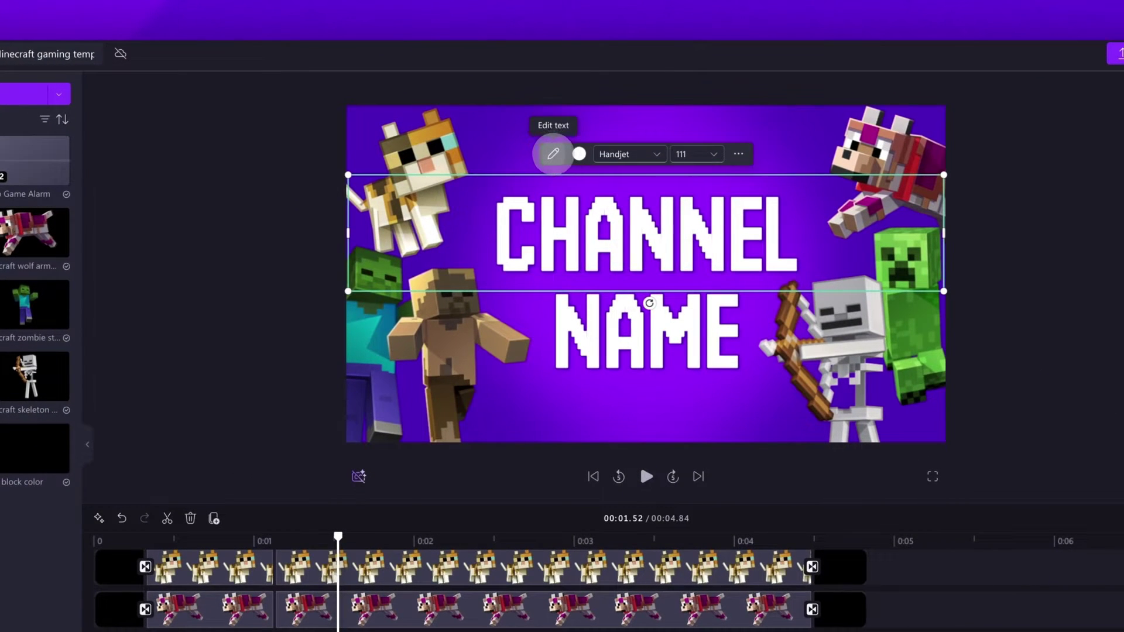
click(553, 154)
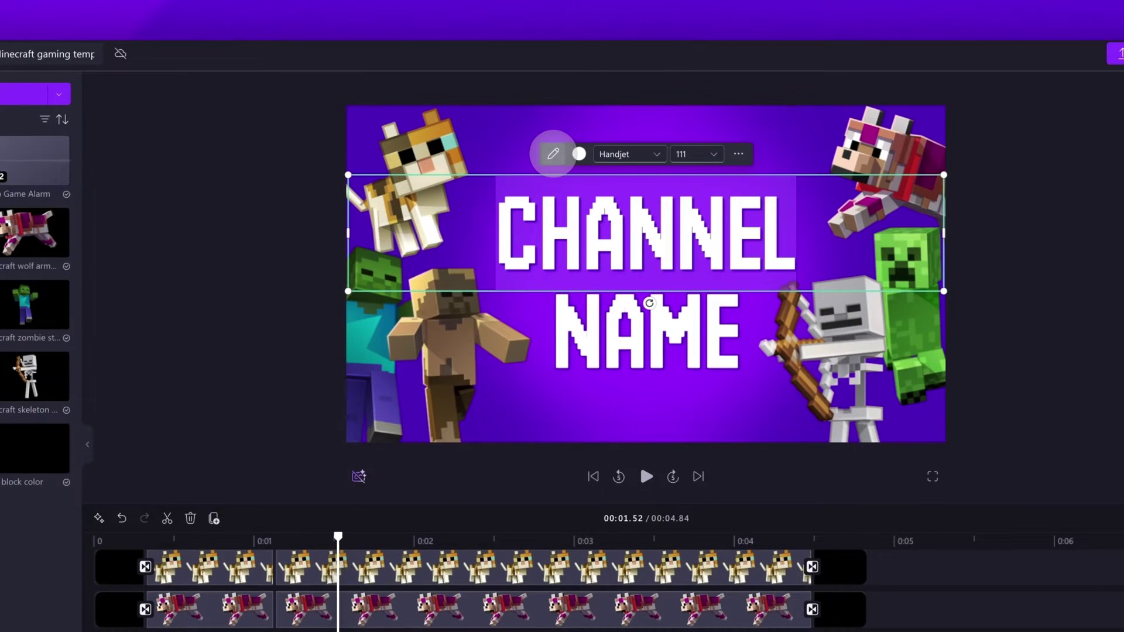
text(GAMER)
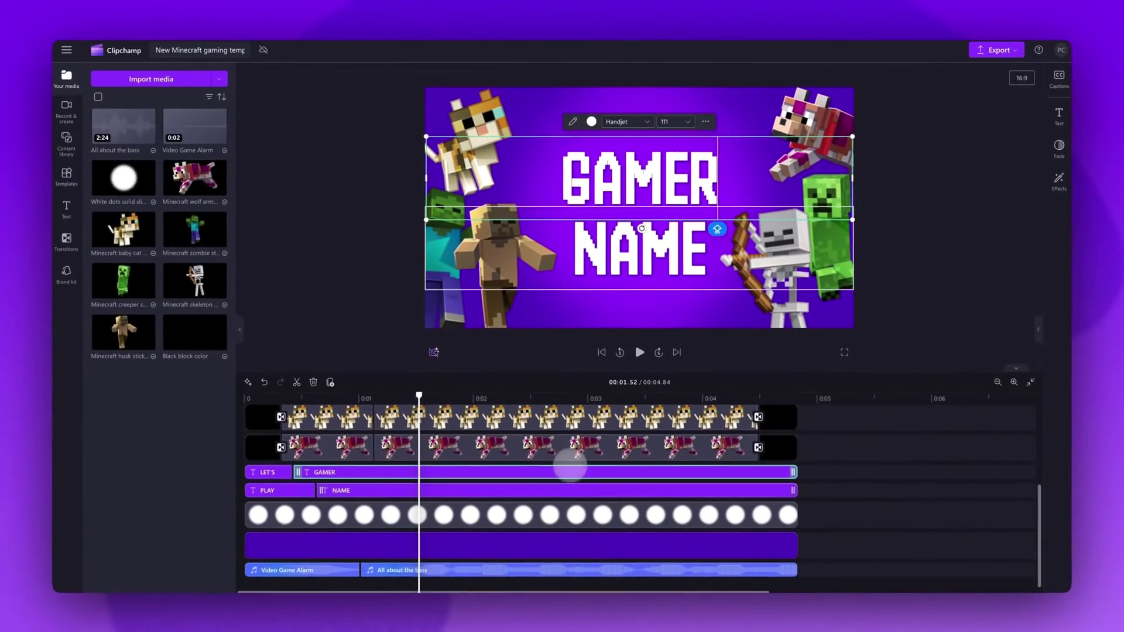
click(568, 488)
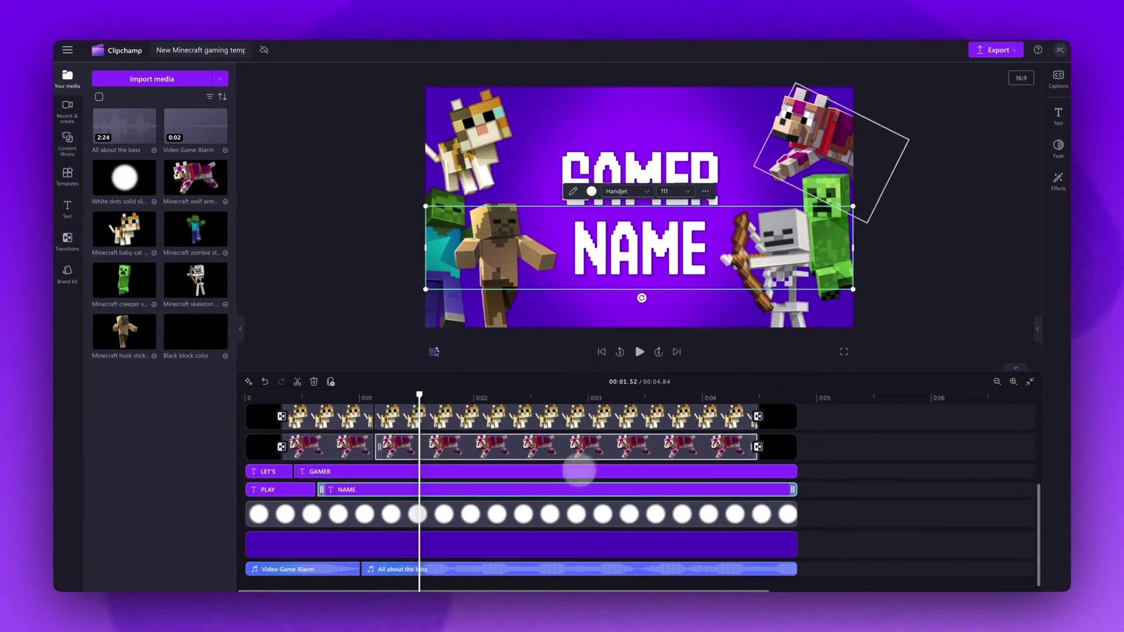
click(573, 191)
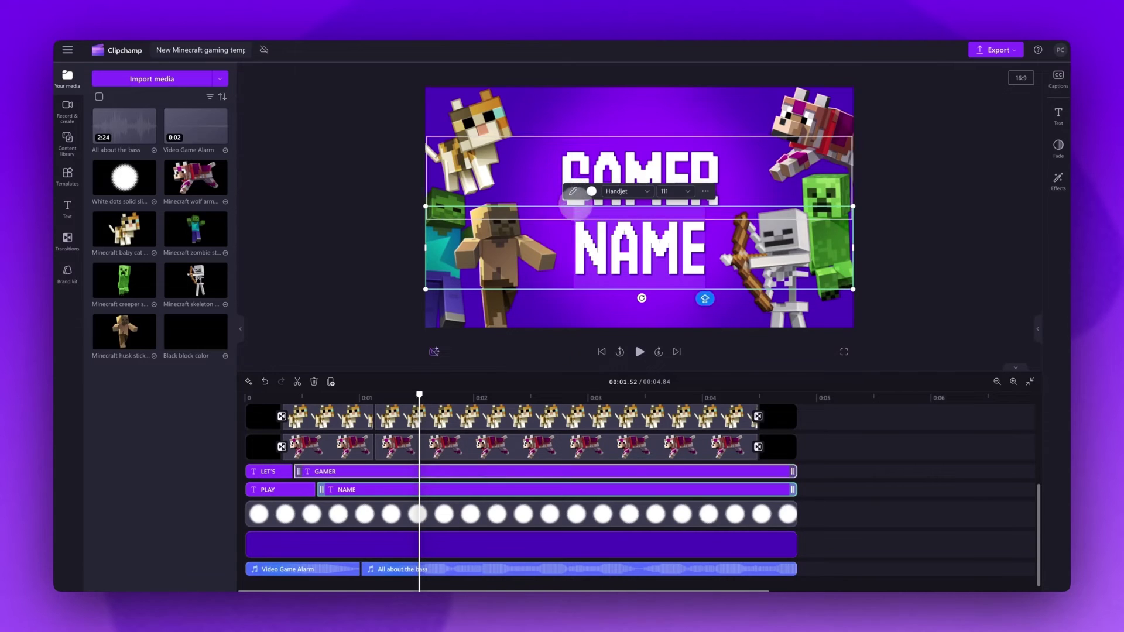
text(101)
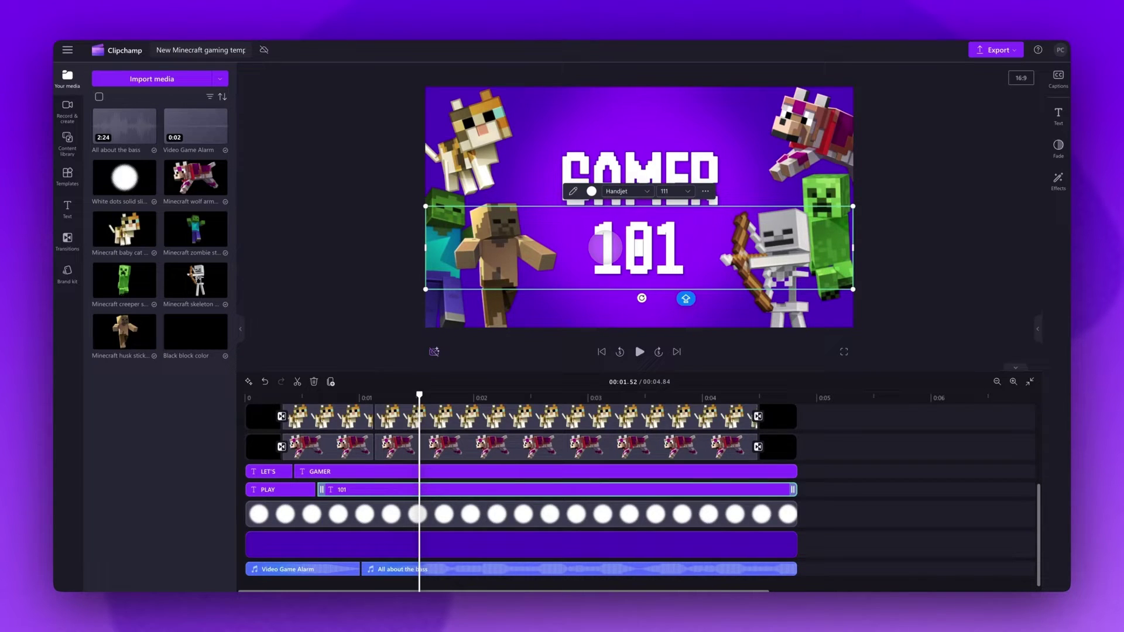
Select both GAMER and 101 lines, shrink the title, and centre it in the frame.
click(578, 313)
click(563, 446)
click(562, 471)
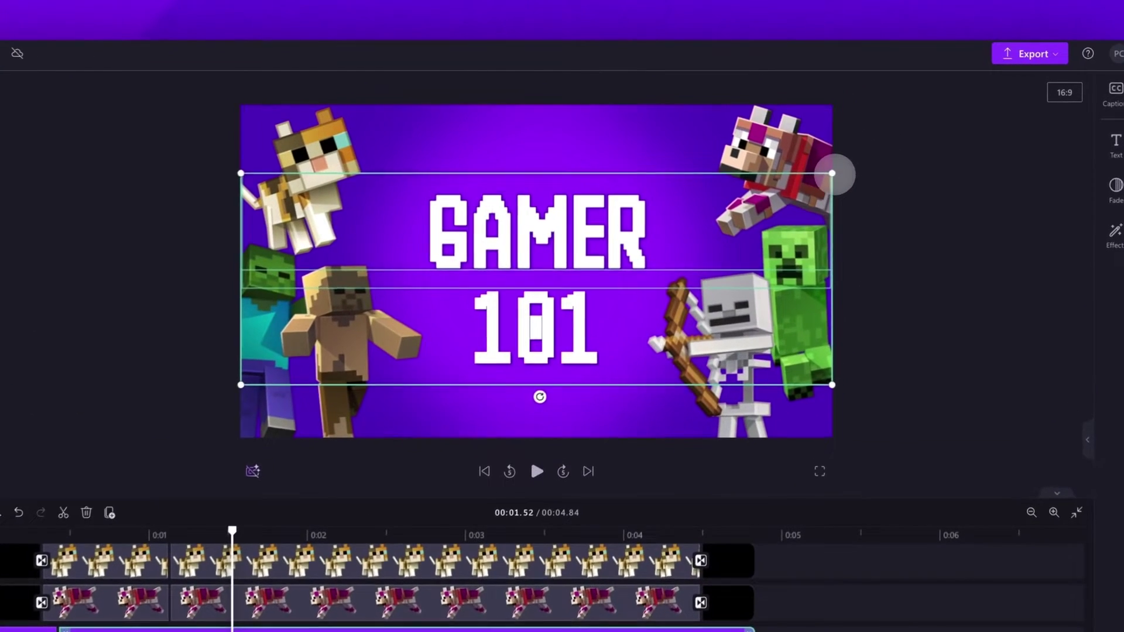
drag(832, 173, 788, 191)
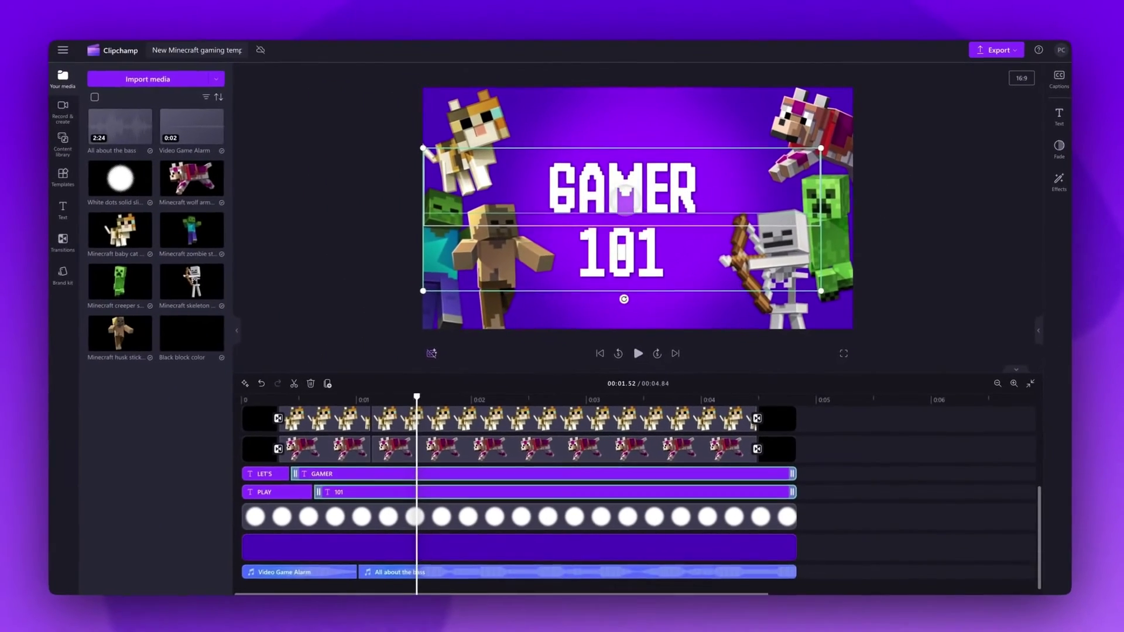
drag(512, 281, 446, 245)
drag(577, 187, 641, 197)
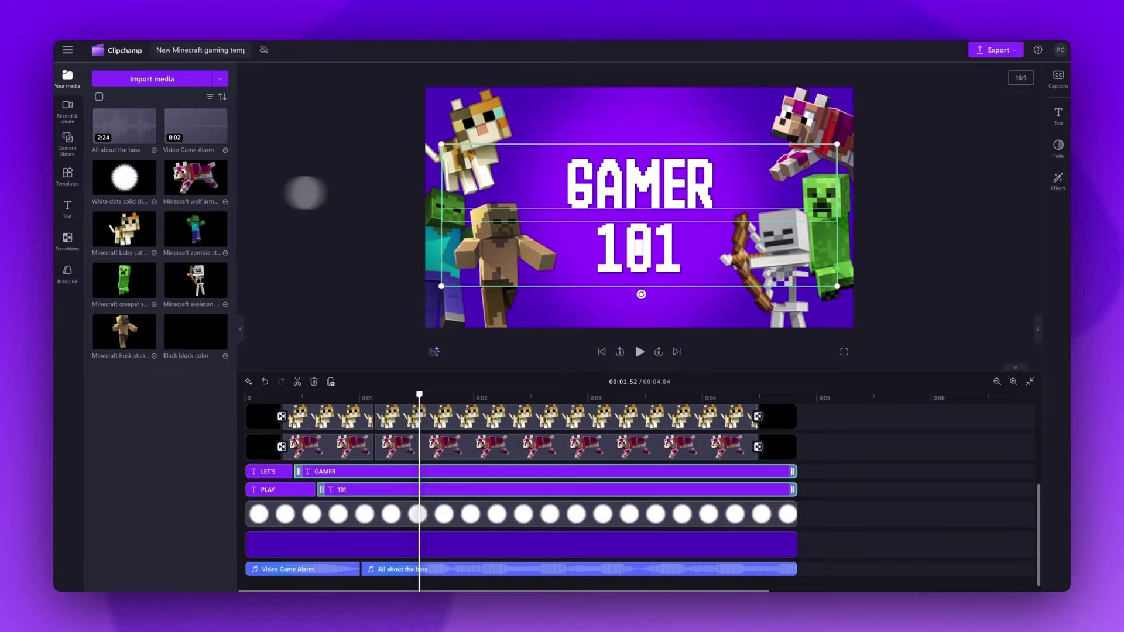
Reopen the Minecraft templates and play the finished GAMER 101 intro, pausing near 00:03.80.
click(67, 175)
click(220, 366)
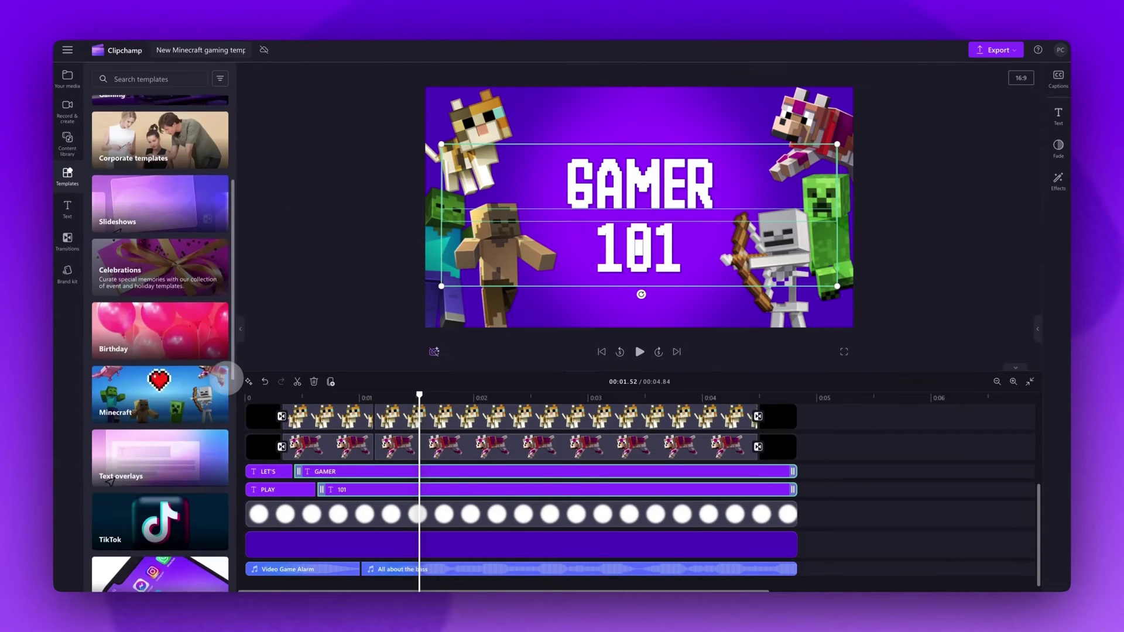
scroll(233, 388, down, 5)
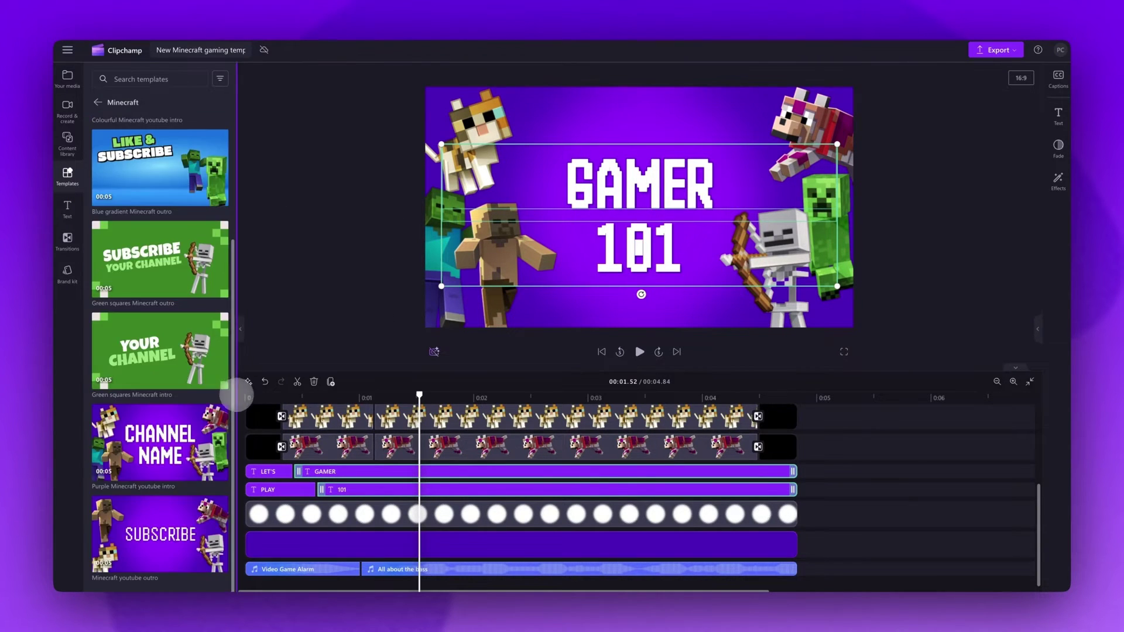
mouse_move(160, 534)
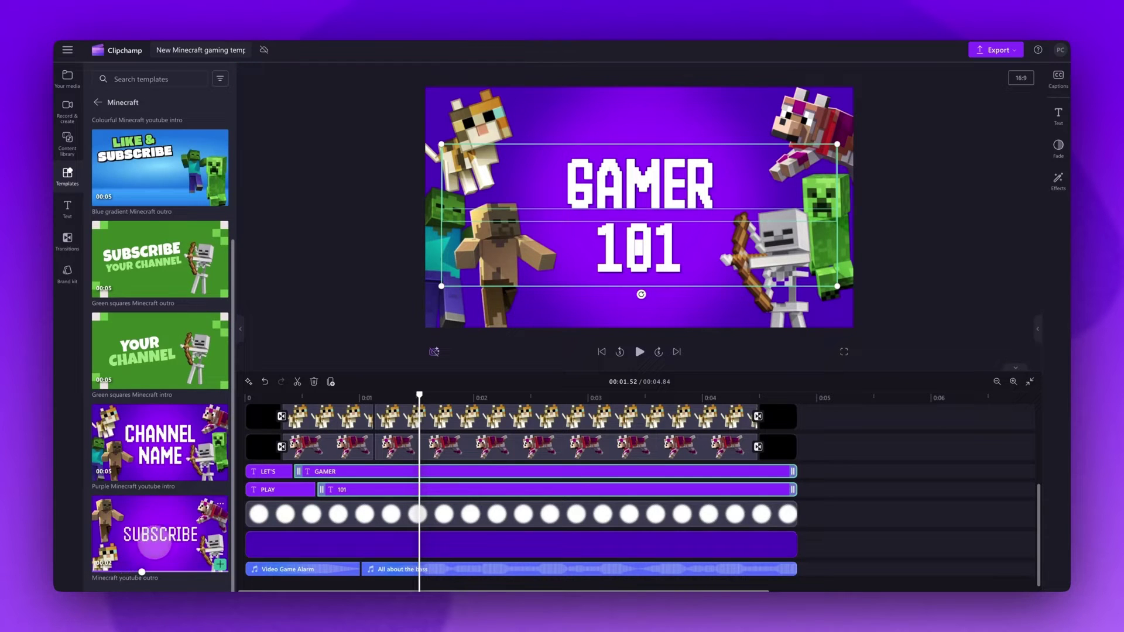
click(639, 351)
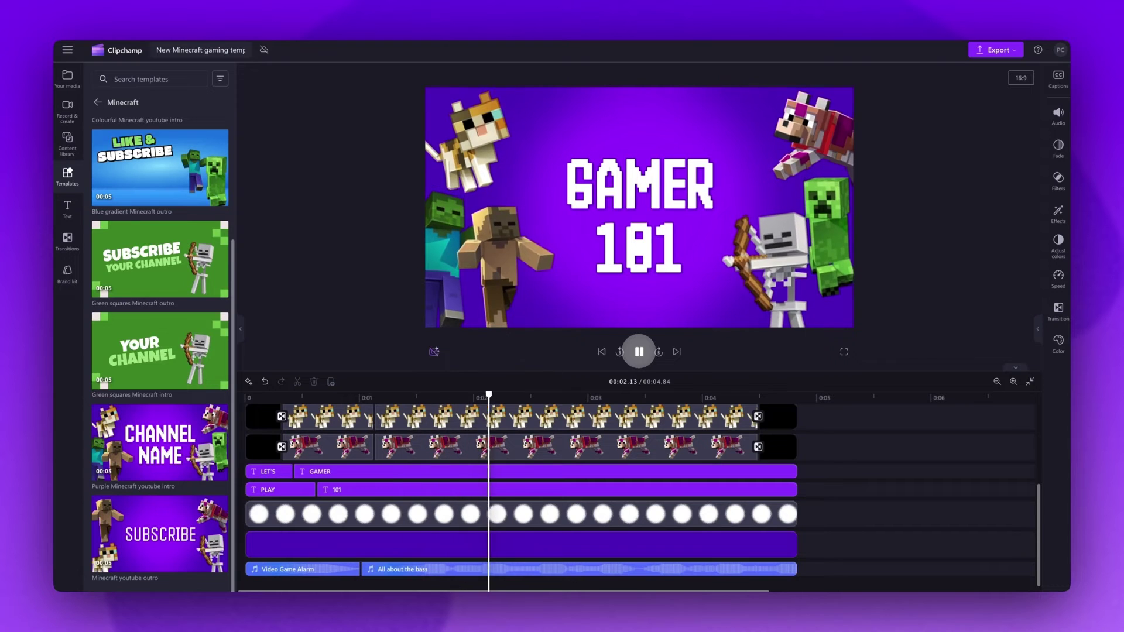
click(640, 351)
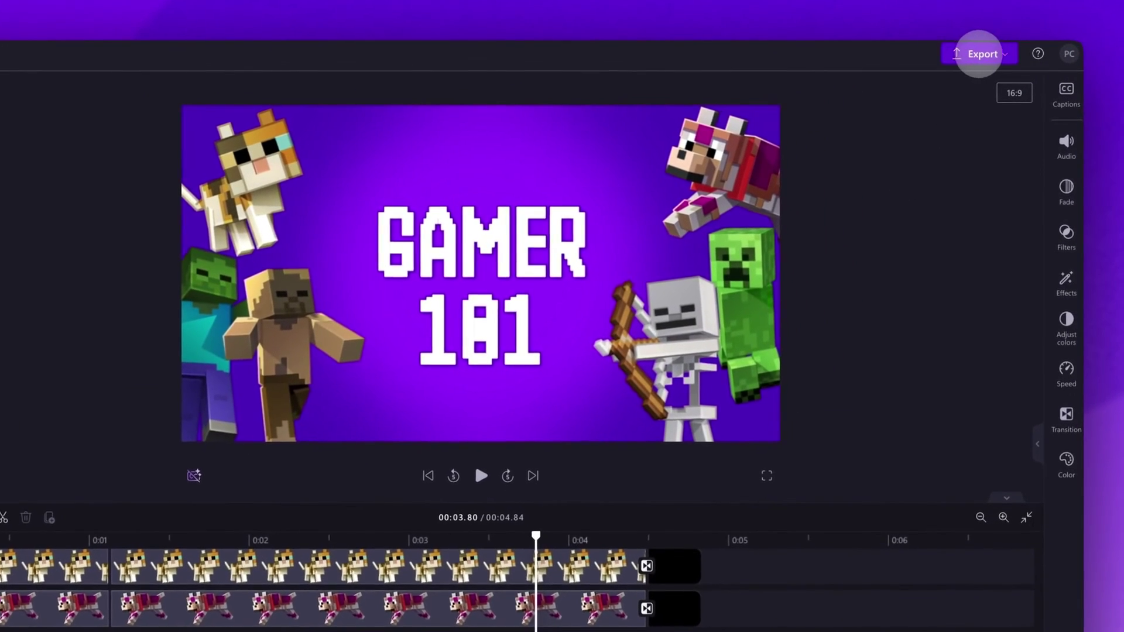
Export the GAMER 101 intro as a 1080p MP4.
click(984, 51)
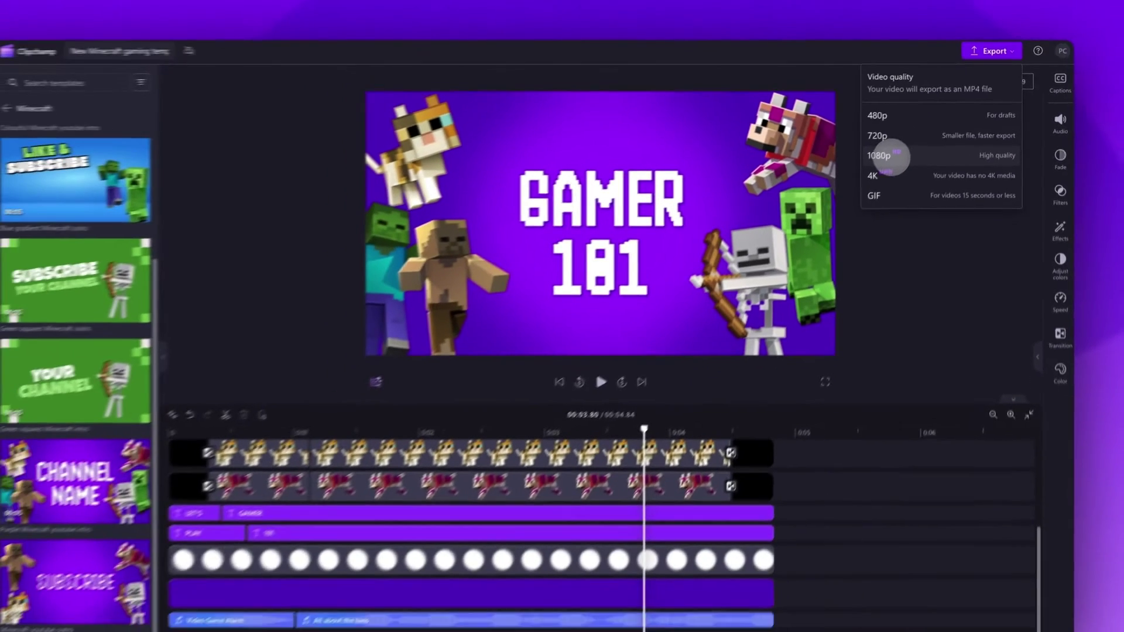
click(835, 188)
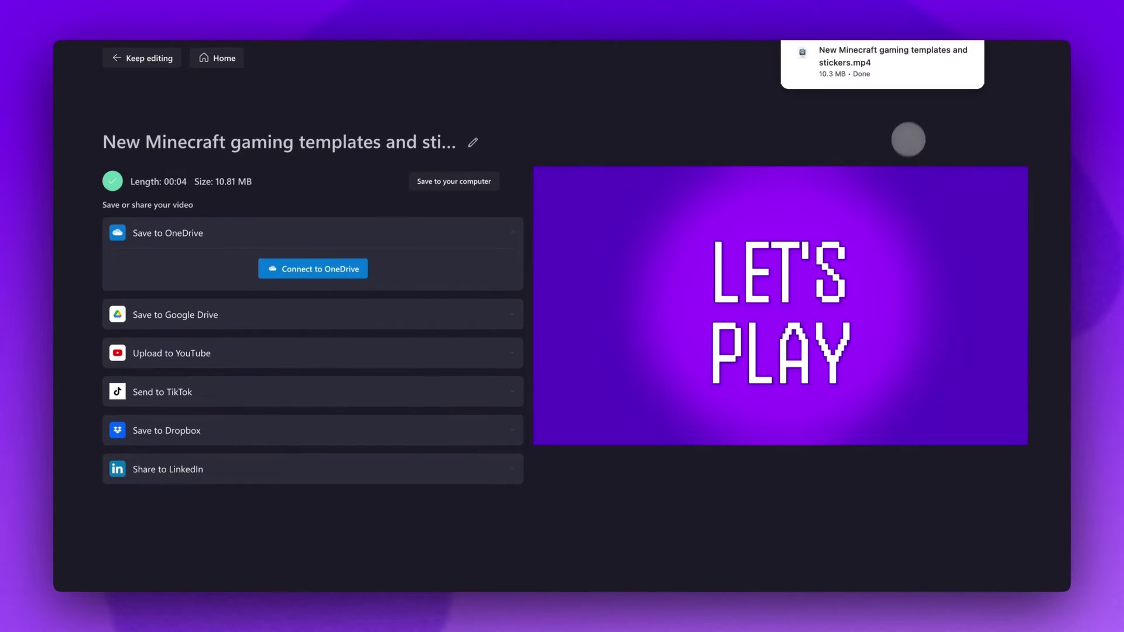
mouse_move(870, 65)
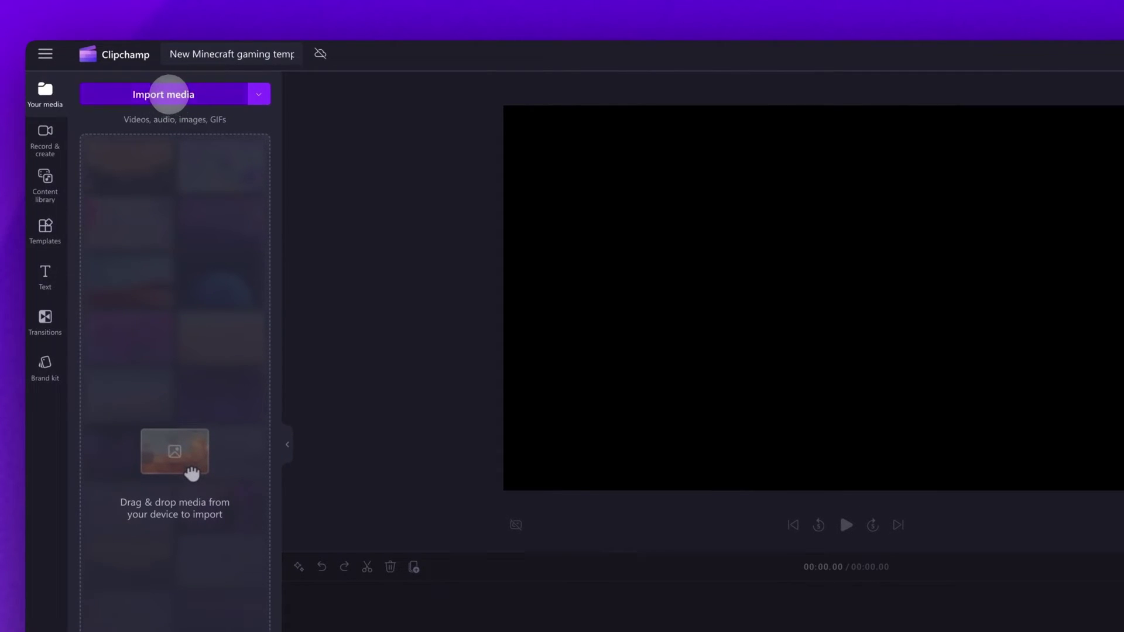
Import My gameplay video.mp4 into the new project's media.
click(169, 94)
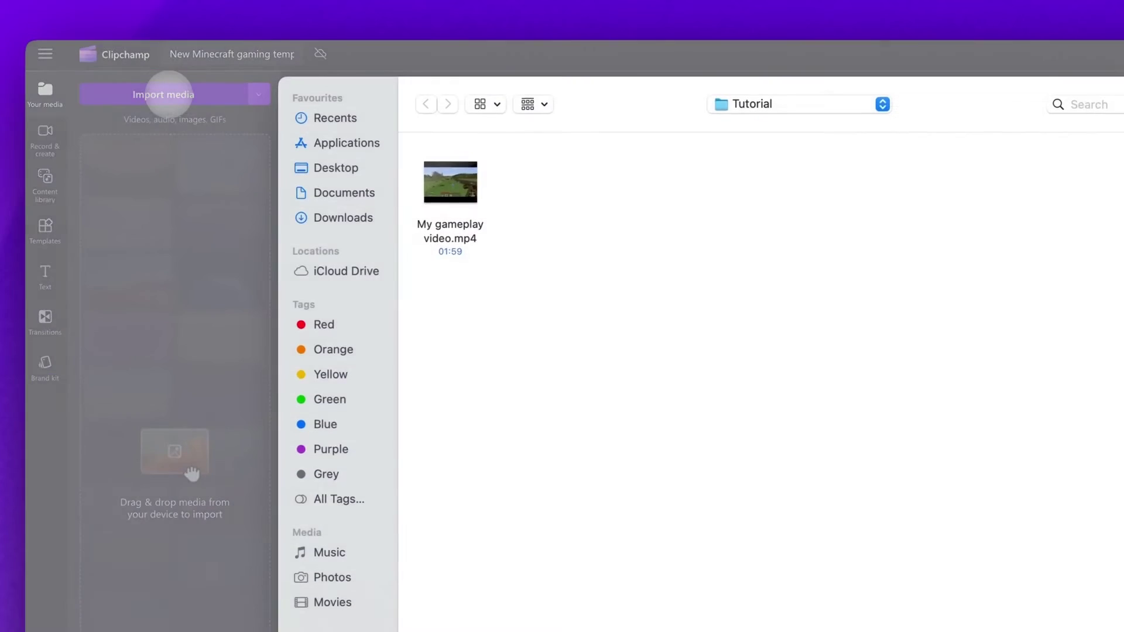
click(458, 243)
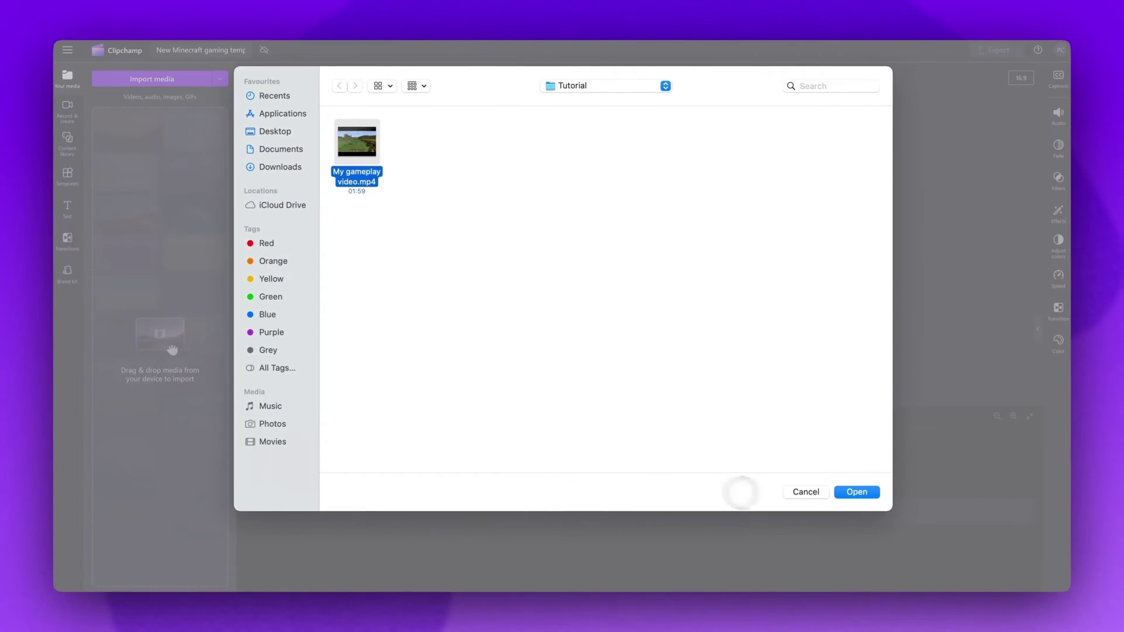
click(841, 495)
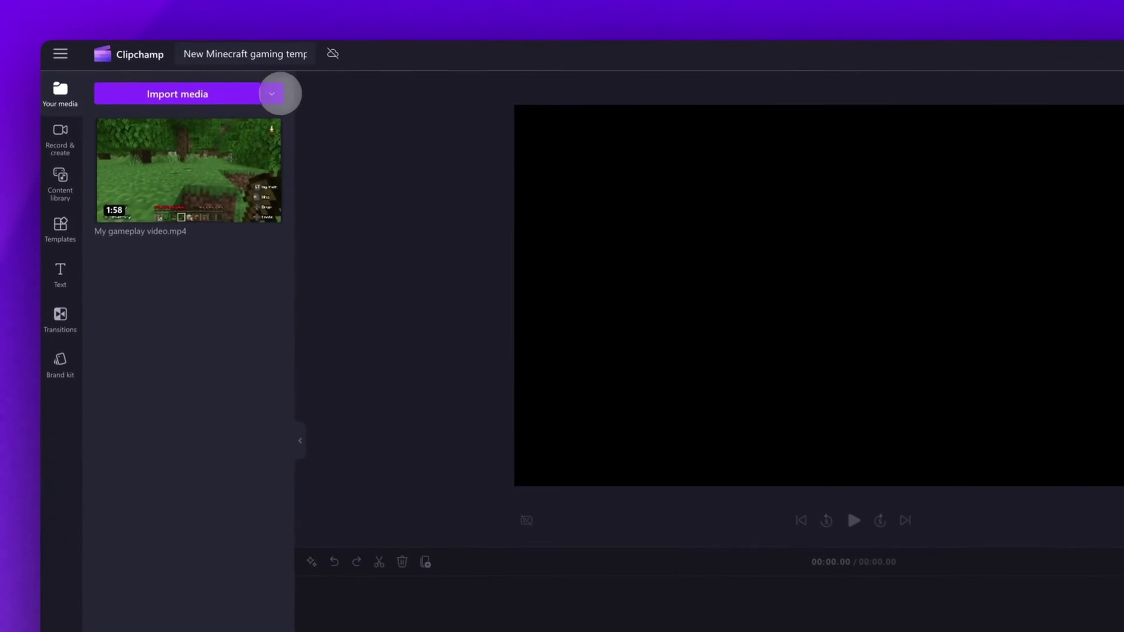
click(220, 78)
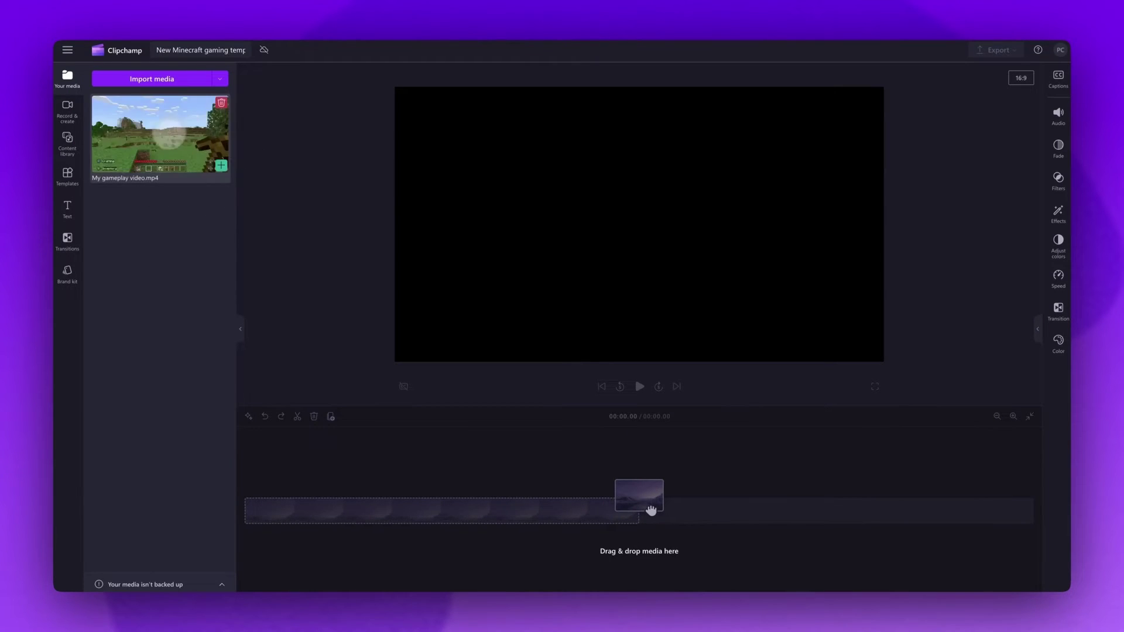
Place the gameplay video on the timeline and open the Minecraft collection under Visuals > Stickers.
drag(158, 139, 328, 515)
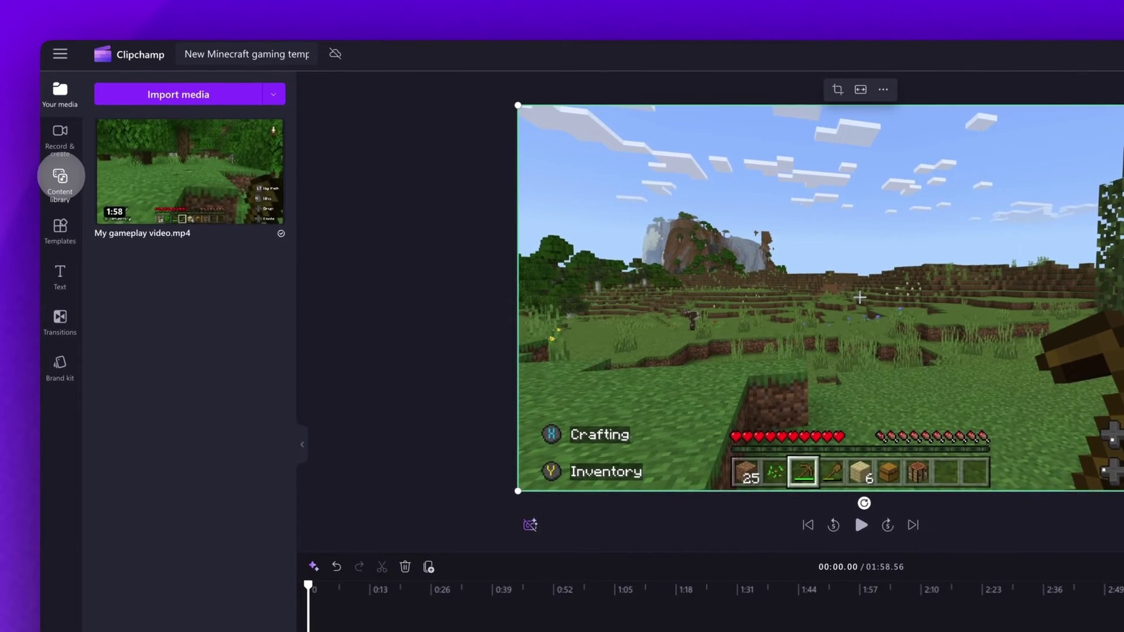
click(61, 176)
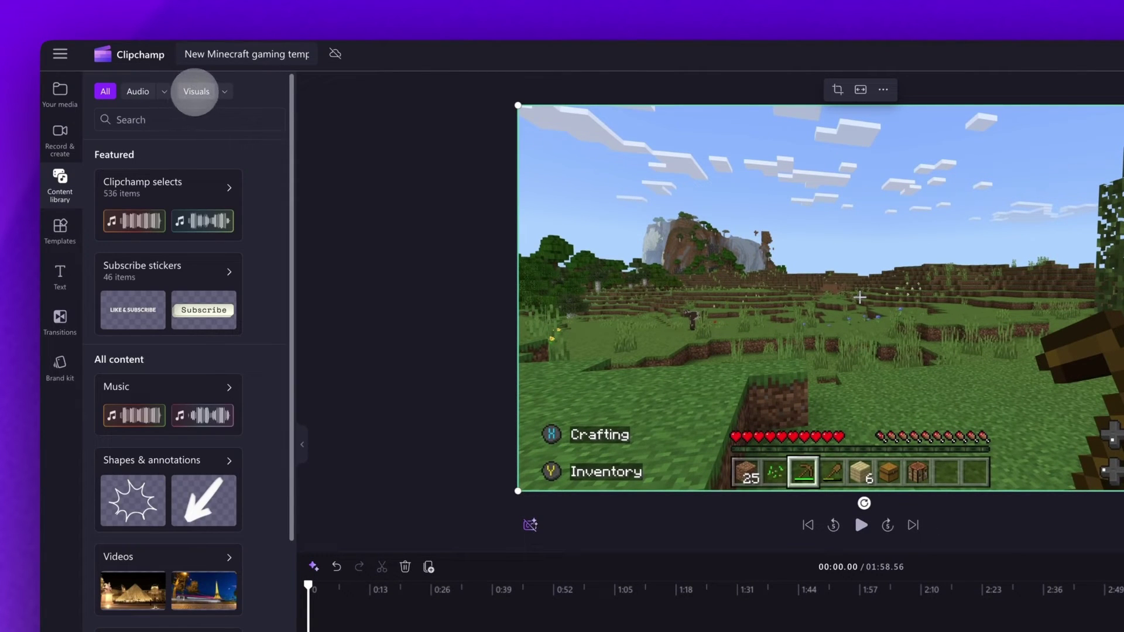
click(203, 91)
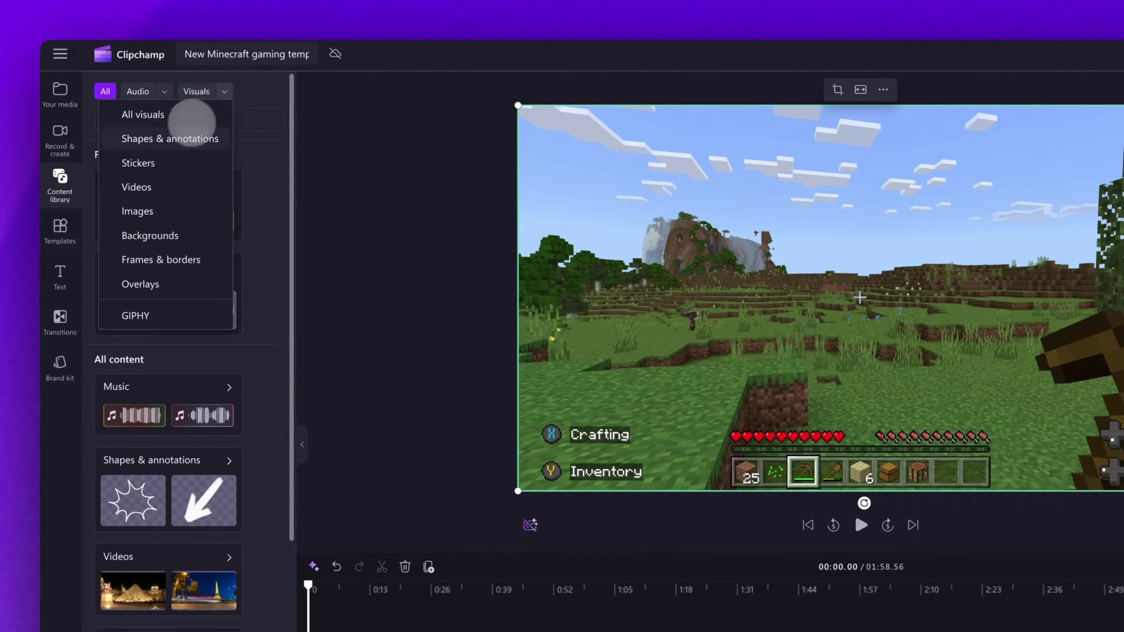
click(140, 163)
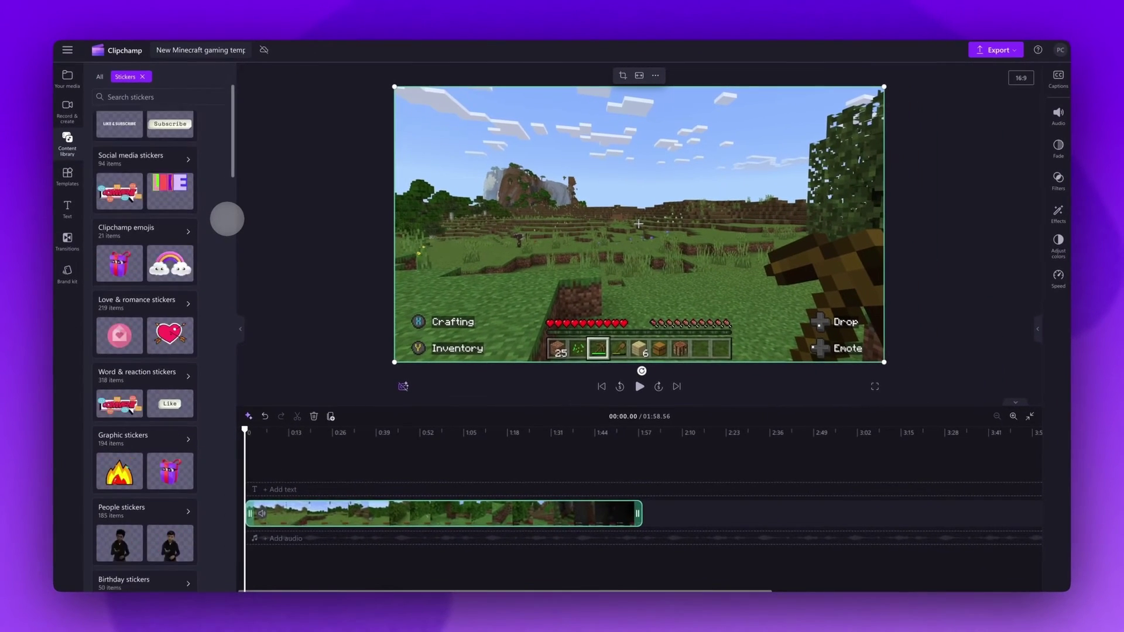
scroll(227, 219, down, 20)
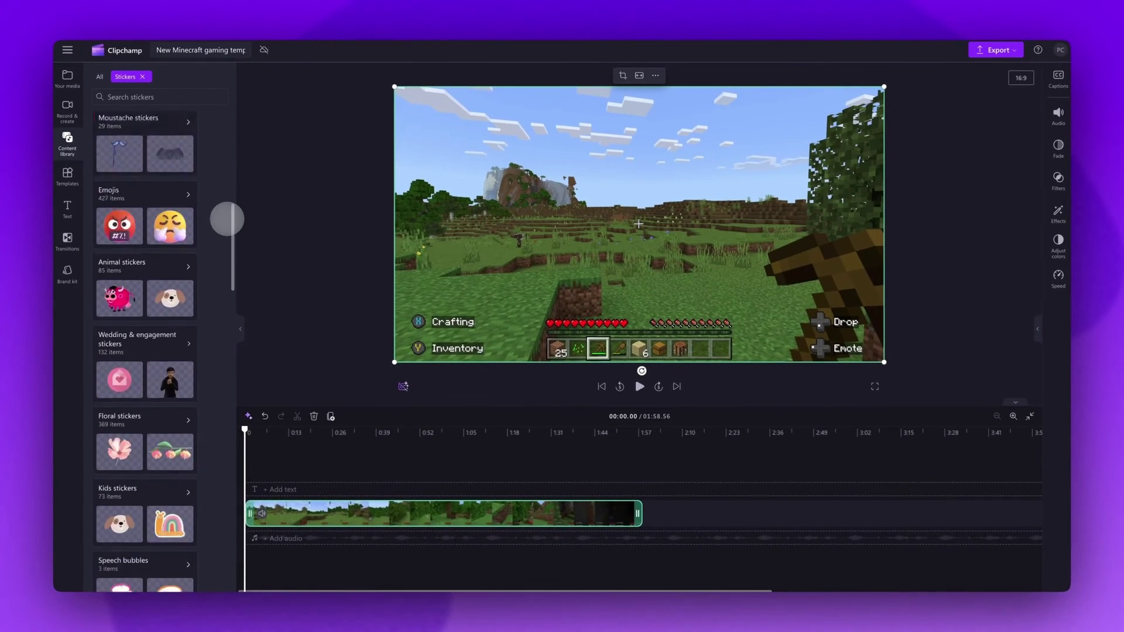
scroll(228, 219, down, 15)
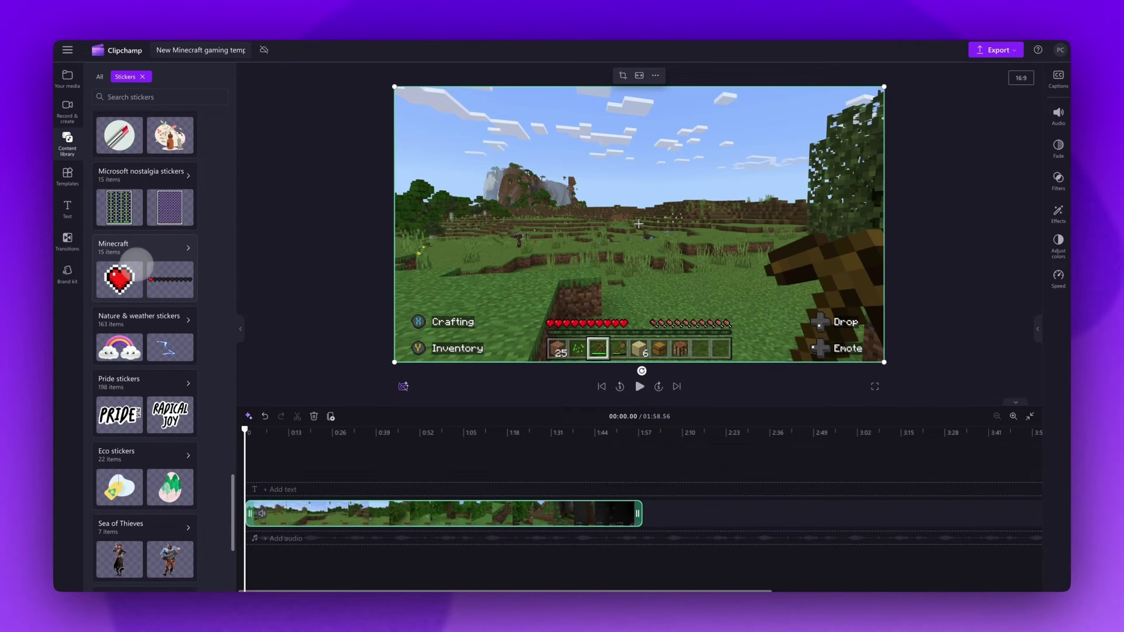
click(147, 261)
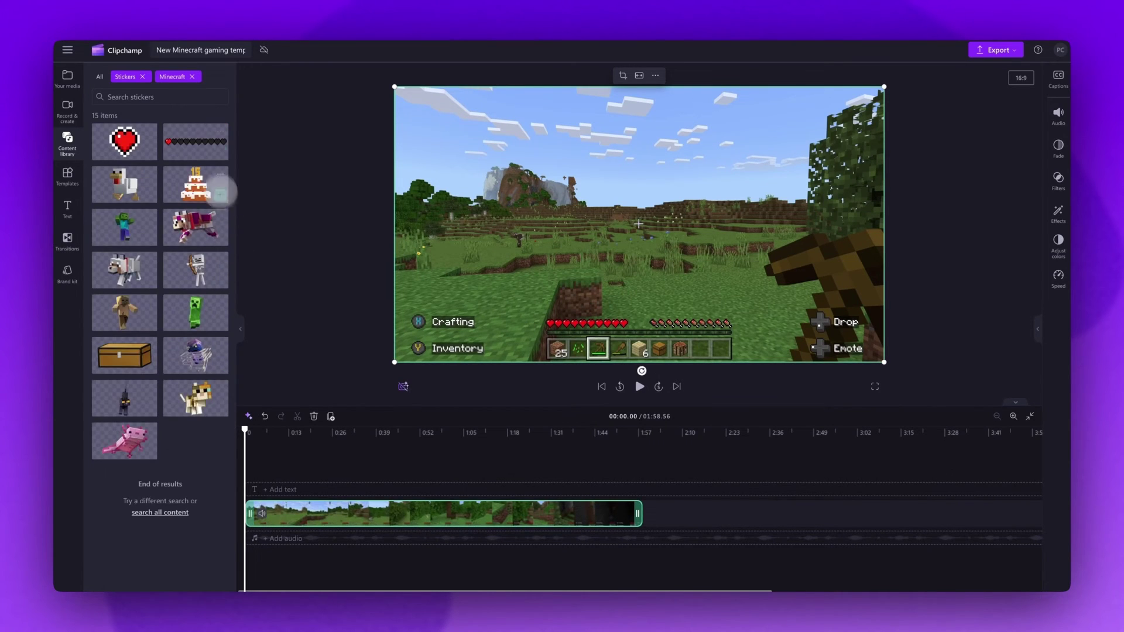
Add the hearts health bar sticker, shrink it, centre it at top, and extend it to 1:58.
mouse_move(193, 133)
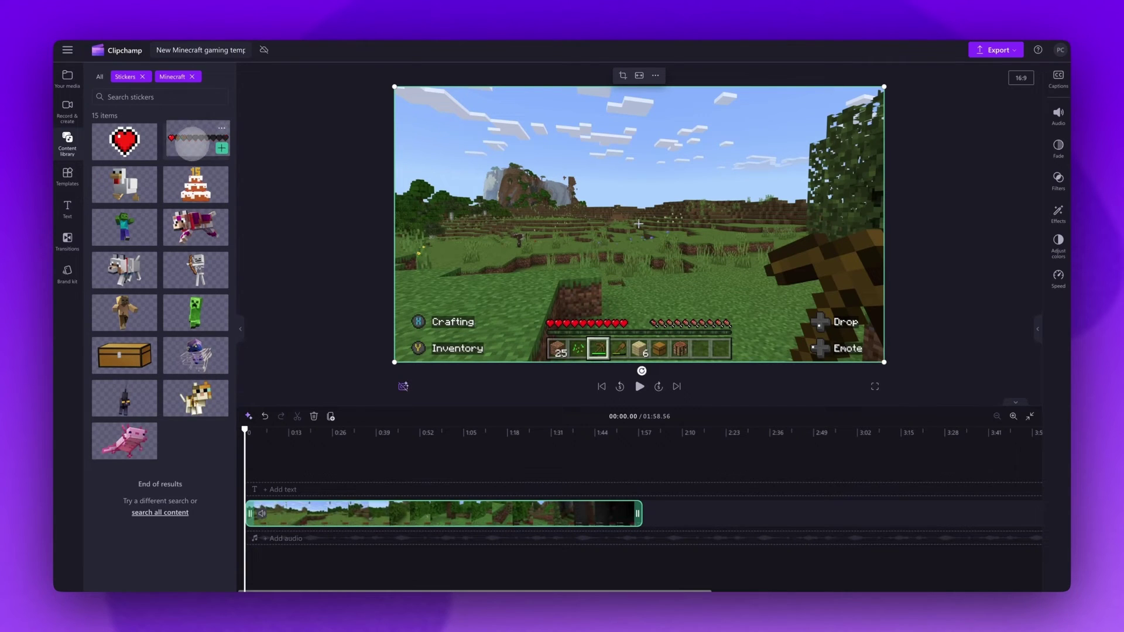
mouse_move(194, 140)
mouse_down()
mouse_move(264, 266)
mouse_move(263, 485)
mouse_up()
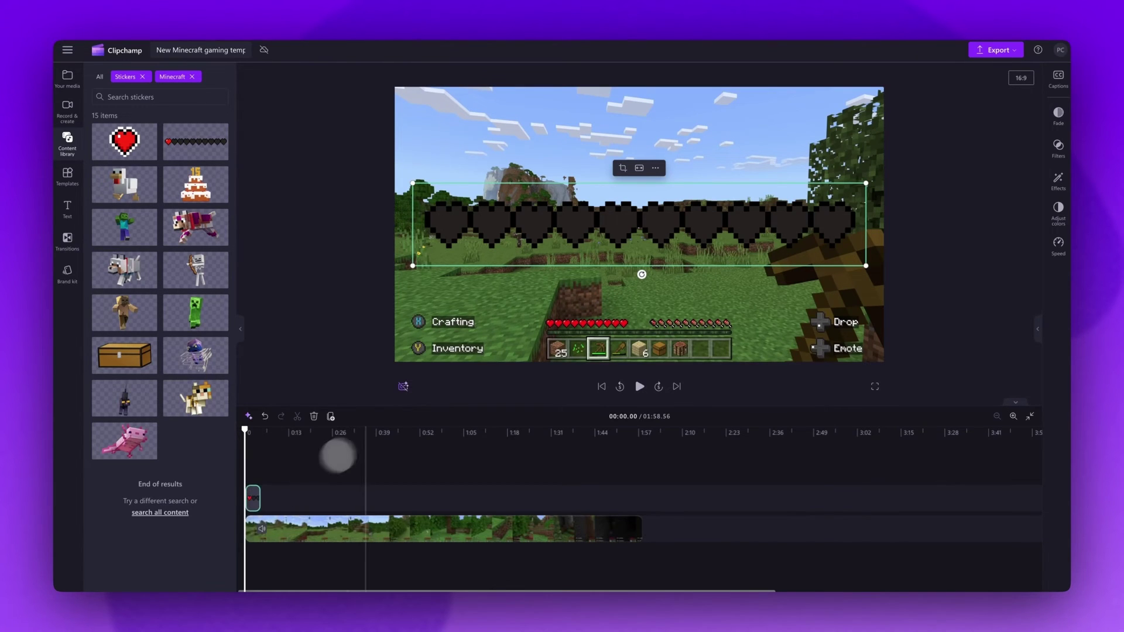
drag(863, 187, 739, 121)
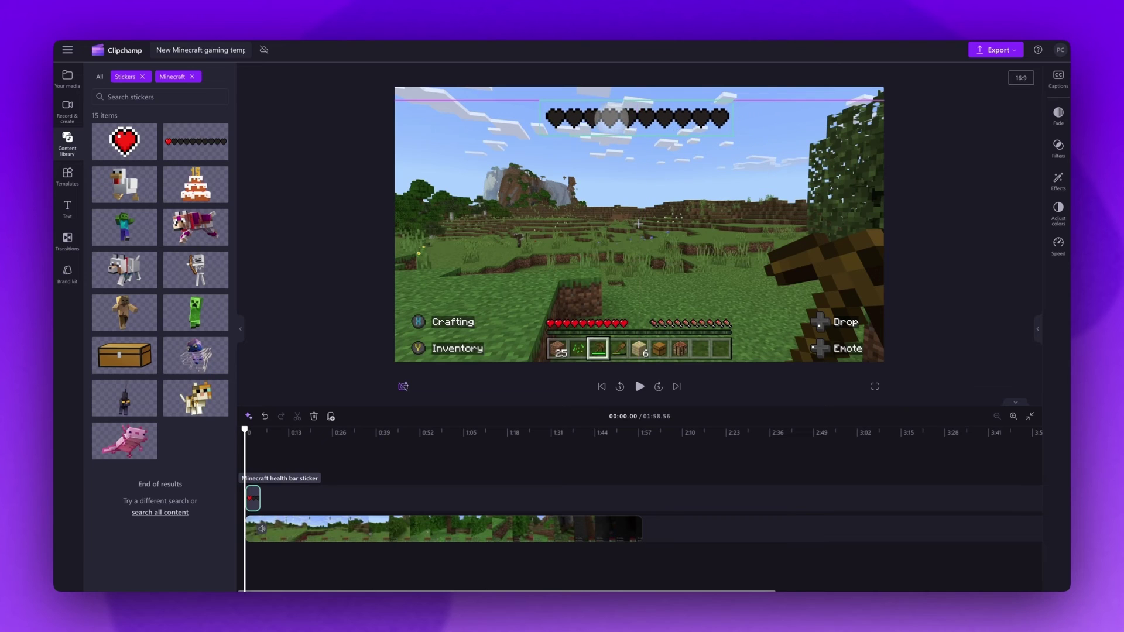
drag(609, 118, 612, 118)
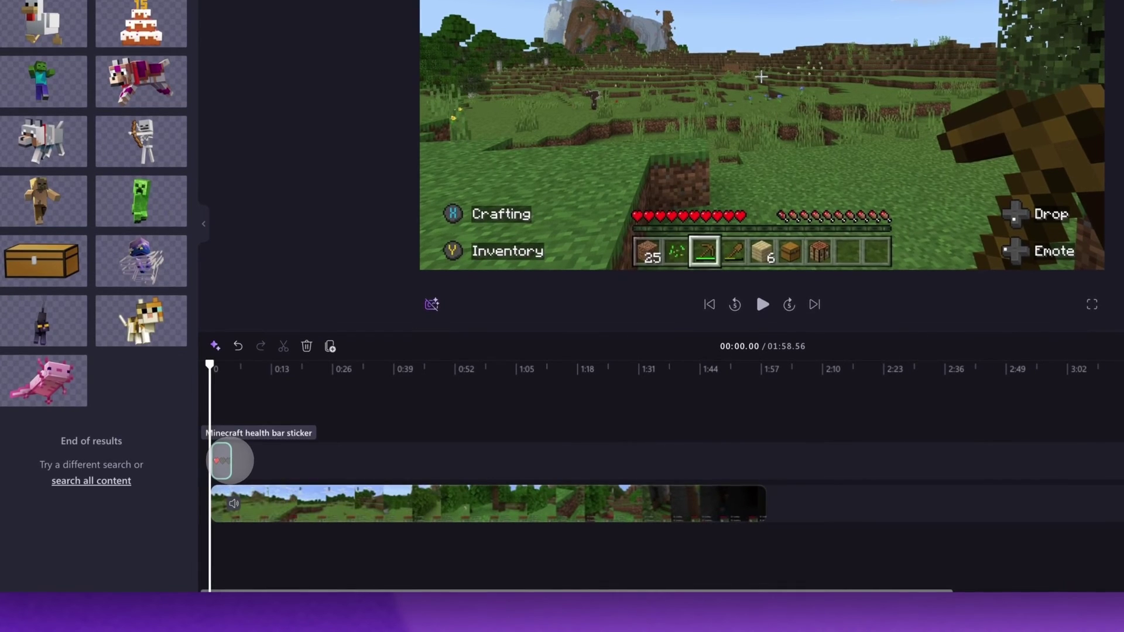
drag(230, 461, 771, 464)
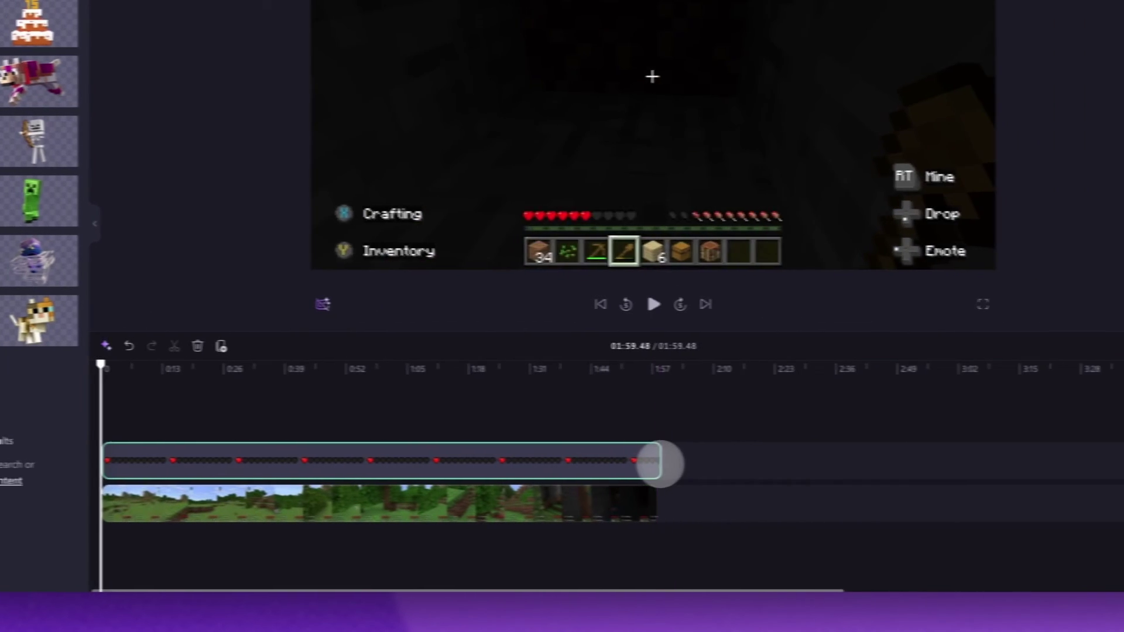
drag(661, 463, 658, 464)
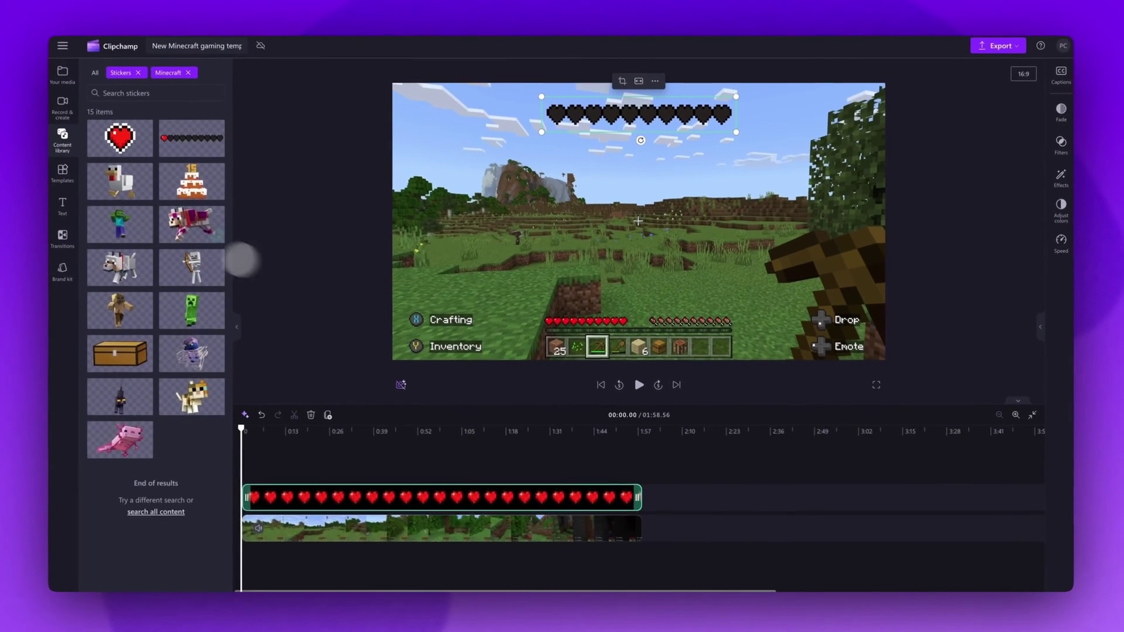
Add the zombie sticker in the top-left corner, spanning the full video length.
drag(0, 88, 82, 406)
drag(257, 458, 640, 486)
drag(598, 228, 436, 137)
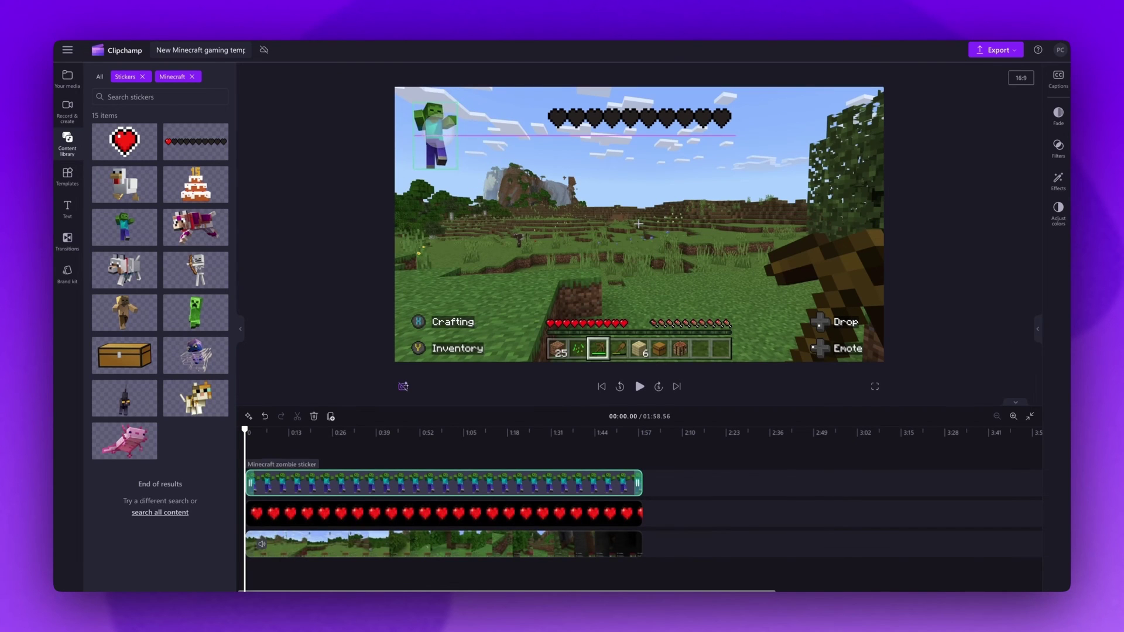
Add the wolf armor sticker in the top-right corner and play the preview.
drag(196, 227, 640, 470)
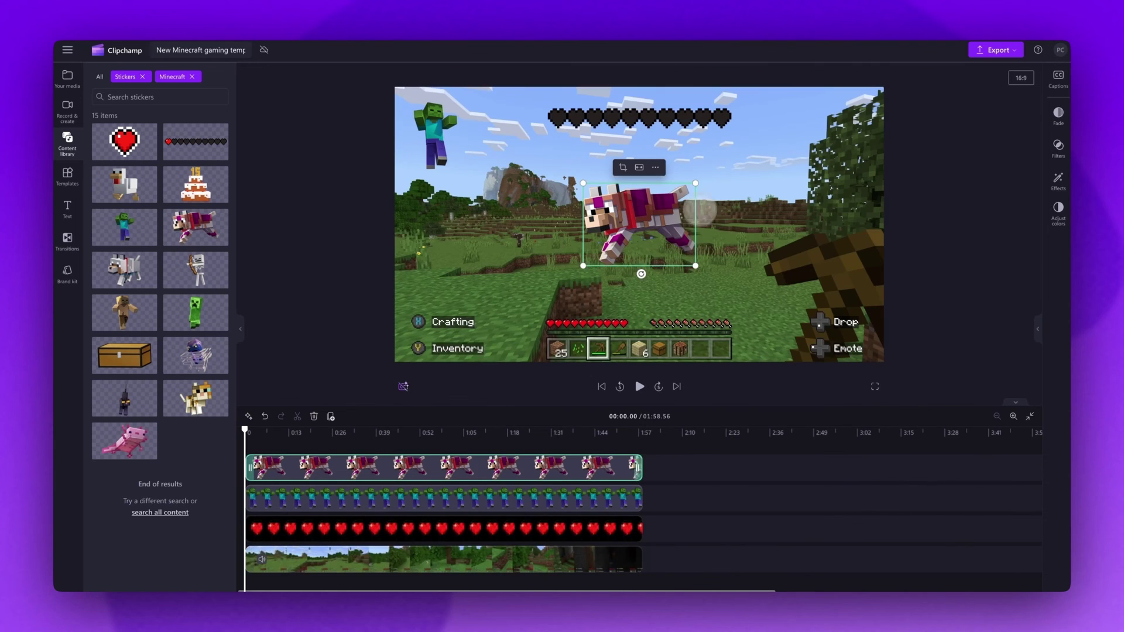
drag(638, 226, 791, 120)
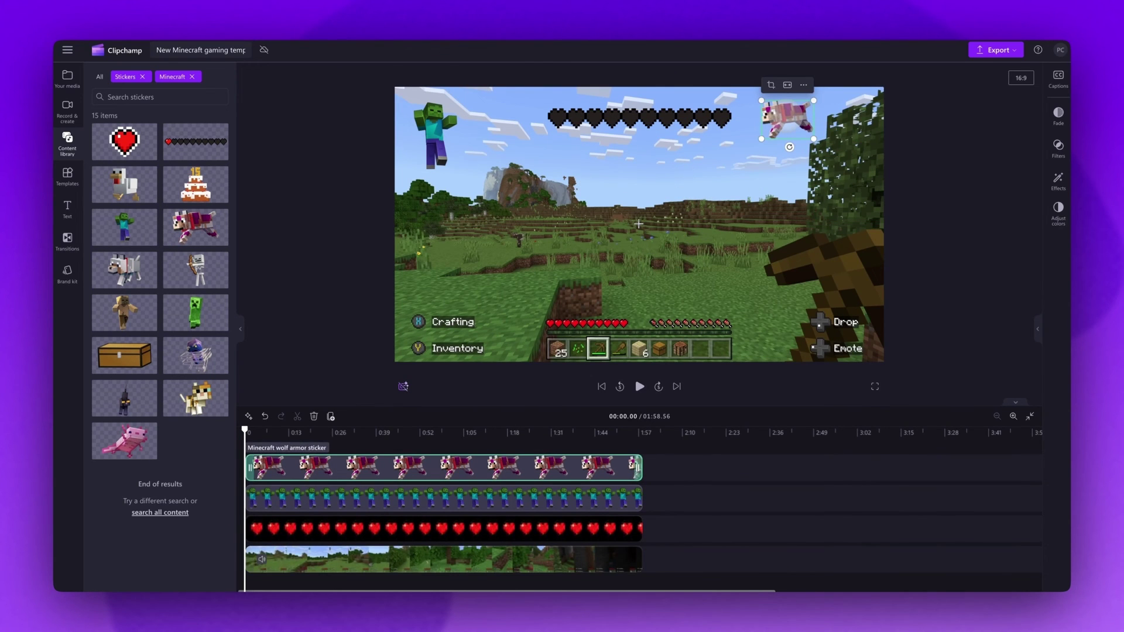
click(637, 387)
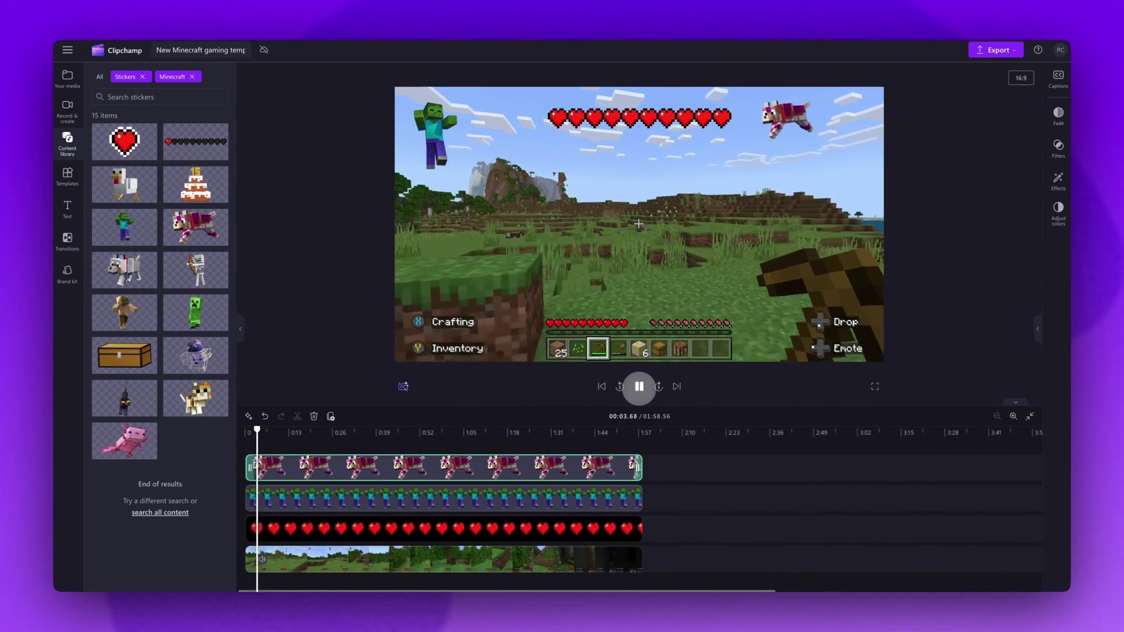